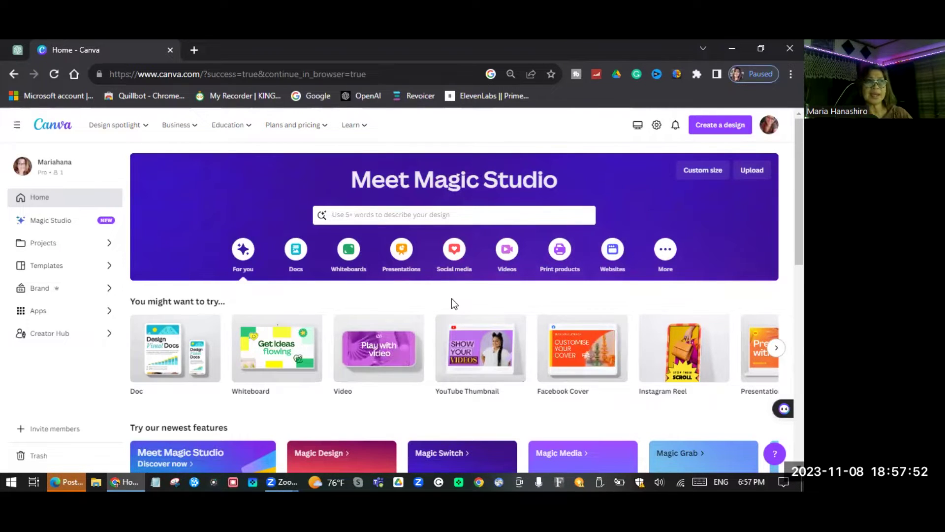
- Create a blank 16:9 presentation and fill its page with the second video in the uploads as the background
click(401, 251)
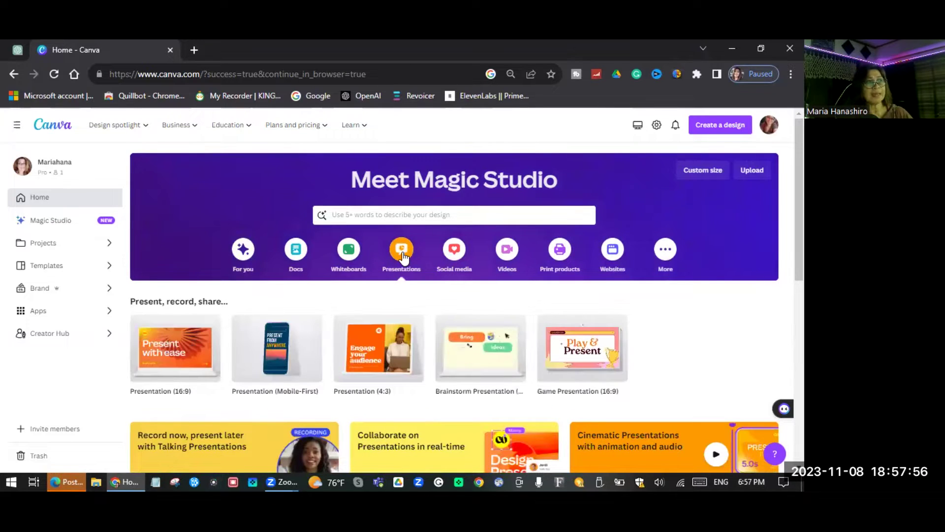
click(204, 358)
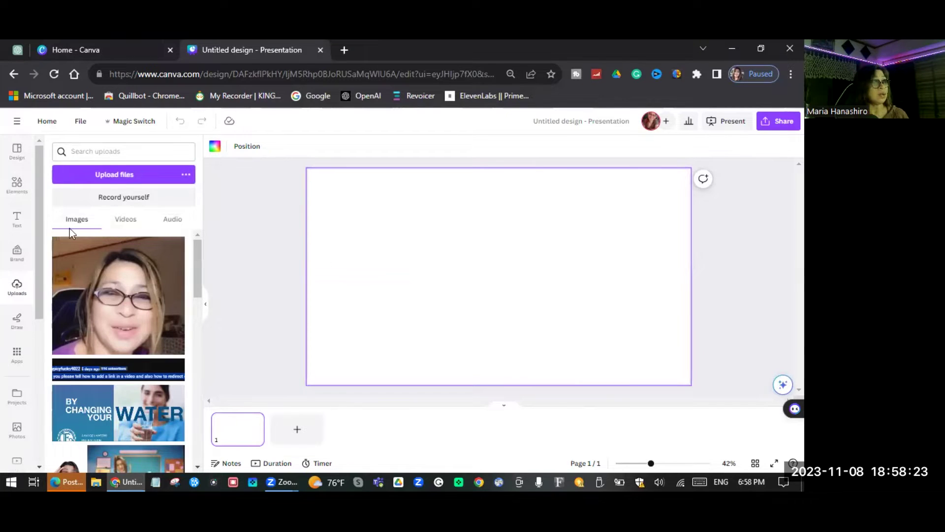
click(123, 225)
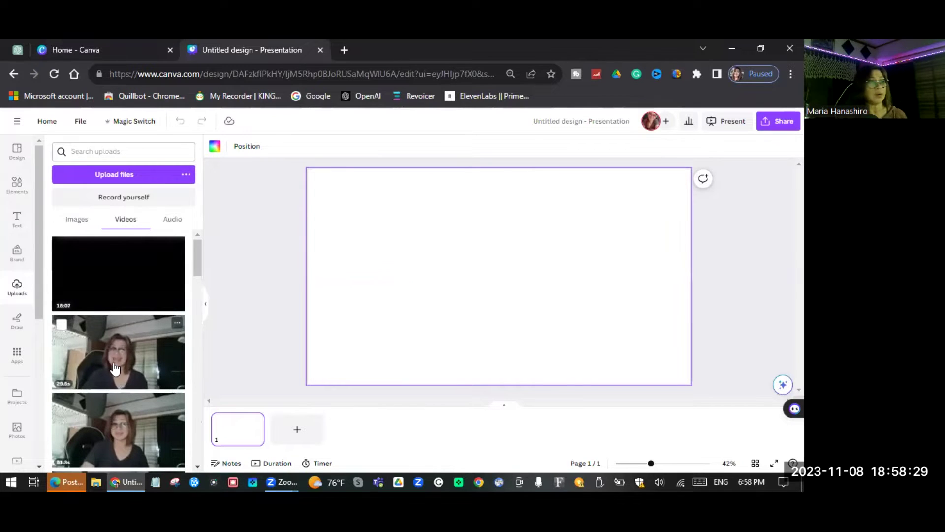
drag(140, 363, 407, 261)
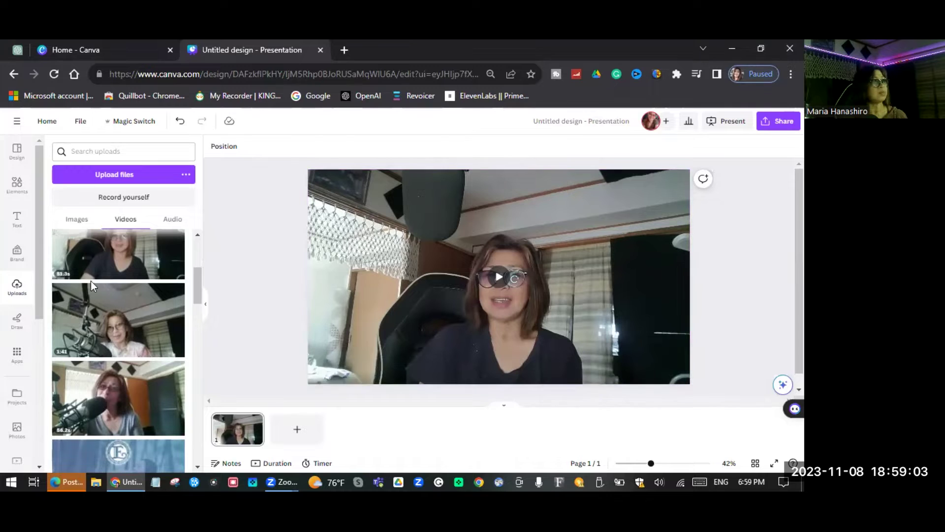
- Cover the background video with a single-cell grid and fill the grid with the 1:41 uploaded video
click(17, 185)
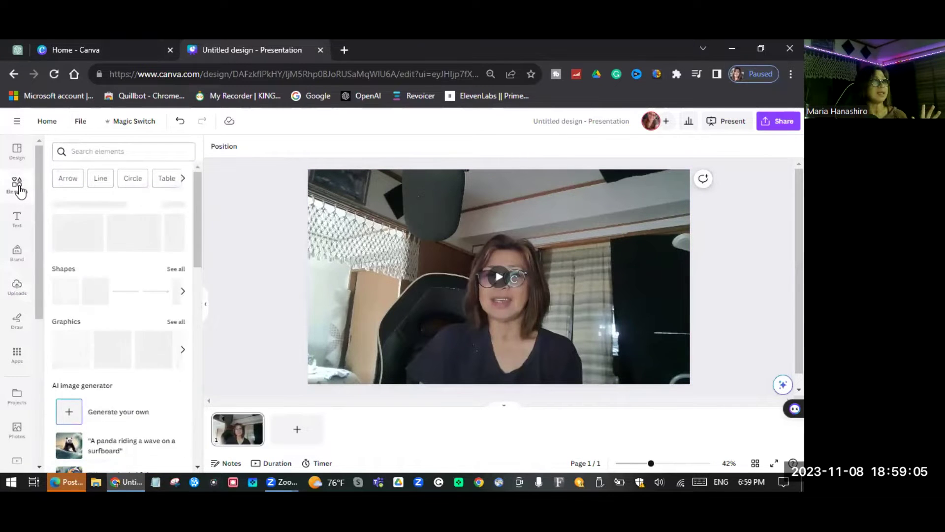
scroll(105, 317, down, 15)
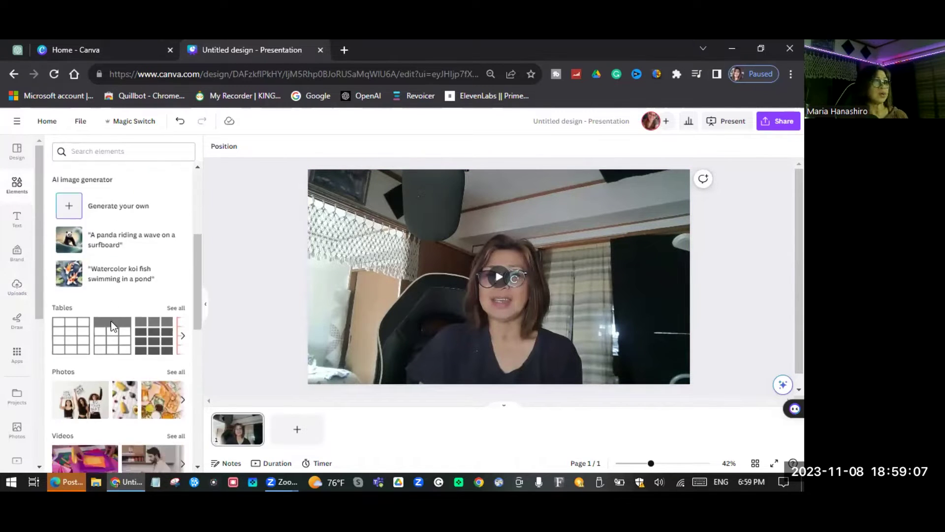
scroll(113, 330, down, 3)
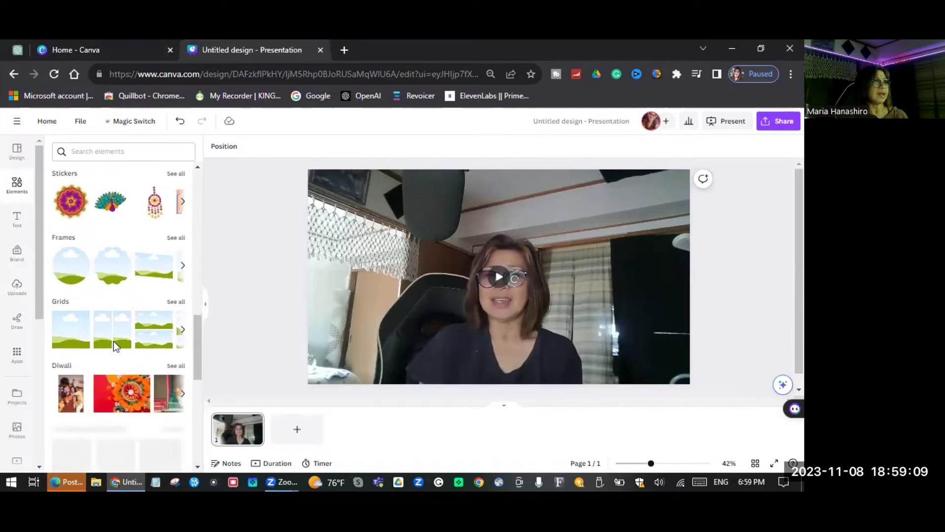
click(62, 331)
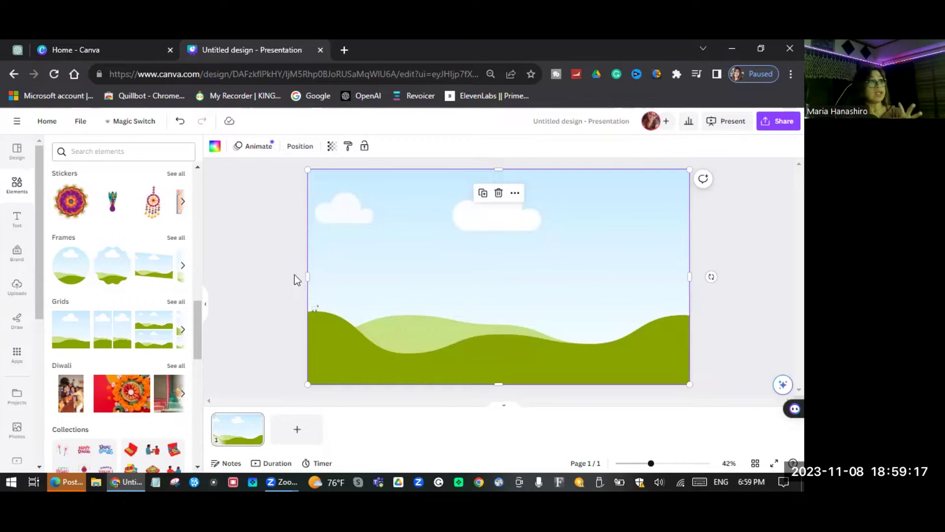
click(18, 289)
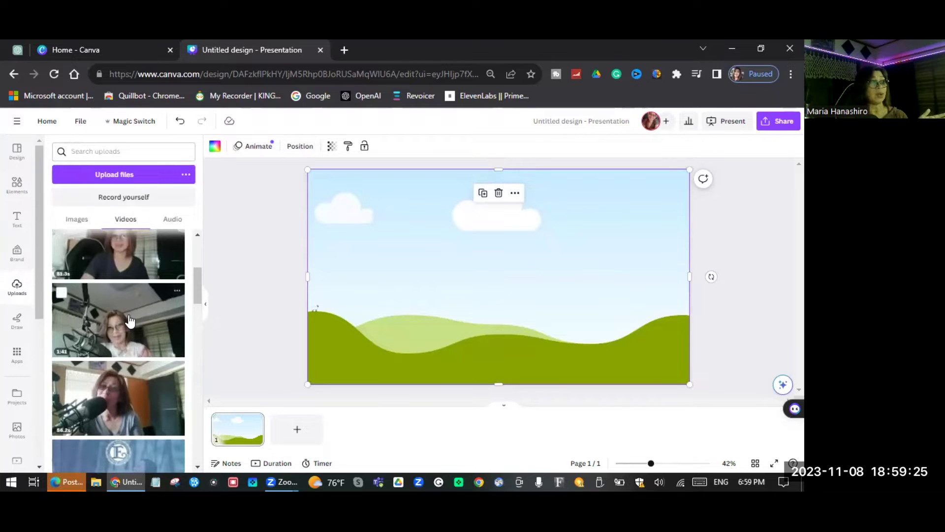
drag(129, 321, 409, 274)
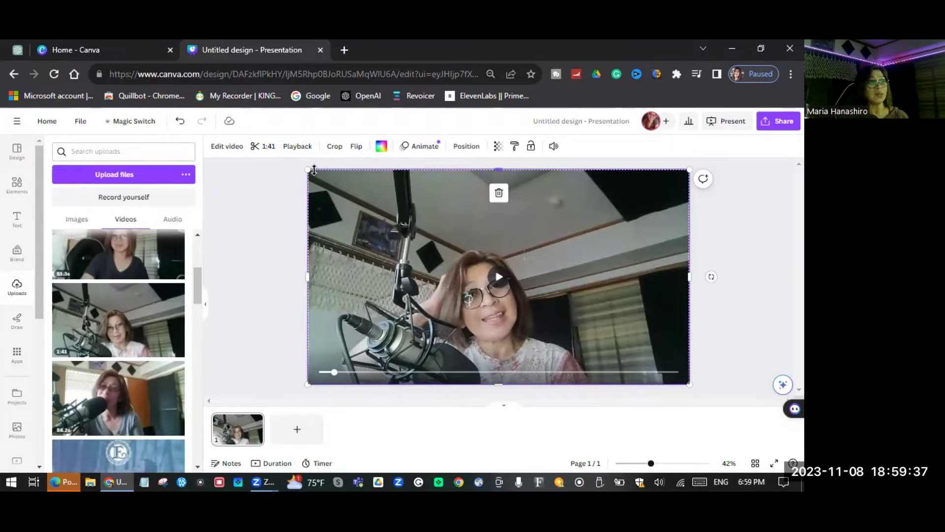
- Shrink the 1:41 grid video and centre it over the background video, and check its context options for a timing setting
drag(308, 170, 366, 196)
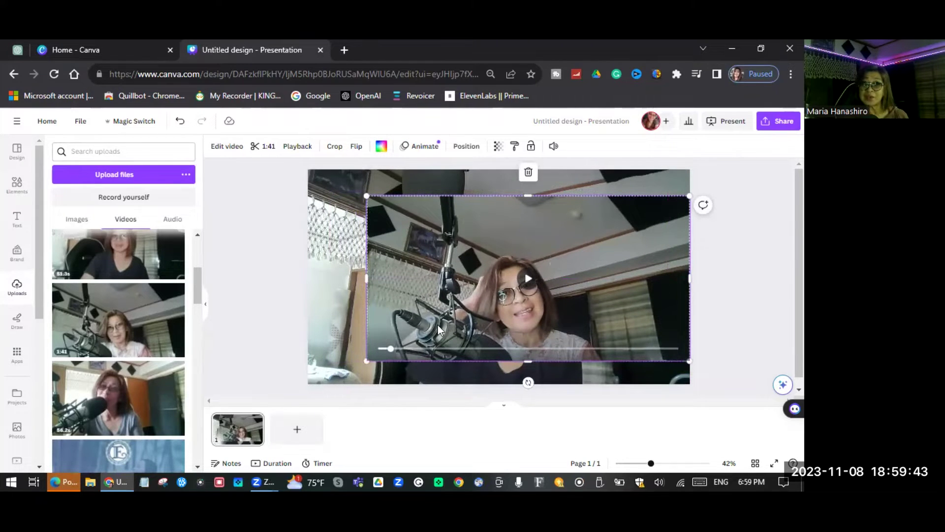
right_click(571, 285)
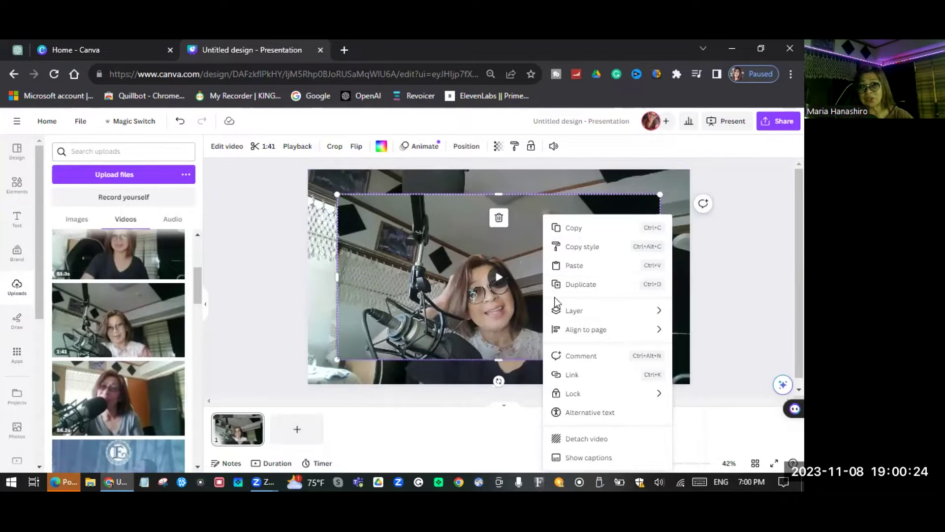
click(714, 247)
click(583, 253)
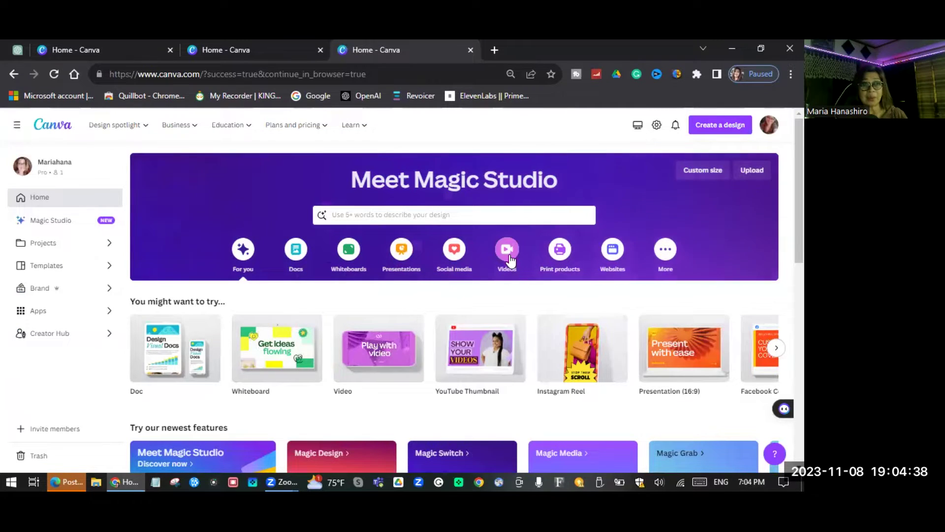
- Create a blank video design and fill its page with the 28.8 s uploaded "Change Your Water... CHANGE YOUR LIFE!" video
click(511, 260)
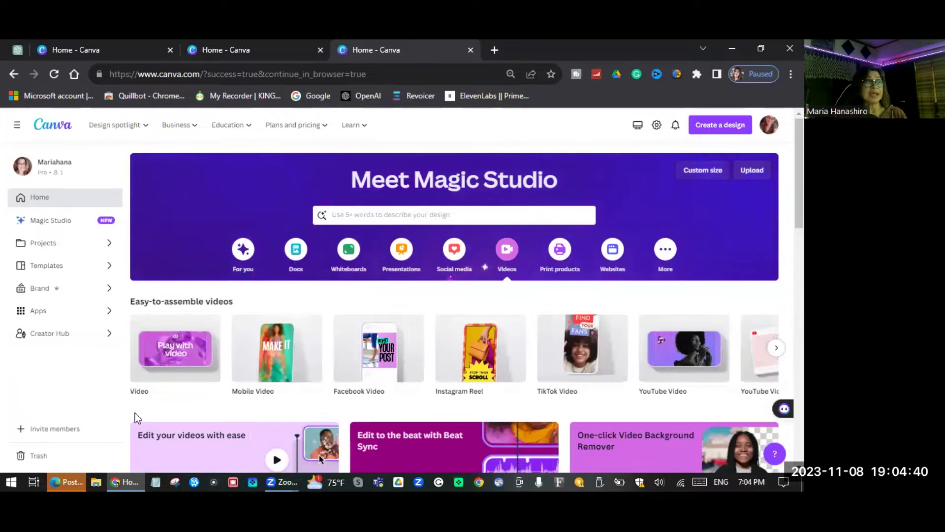
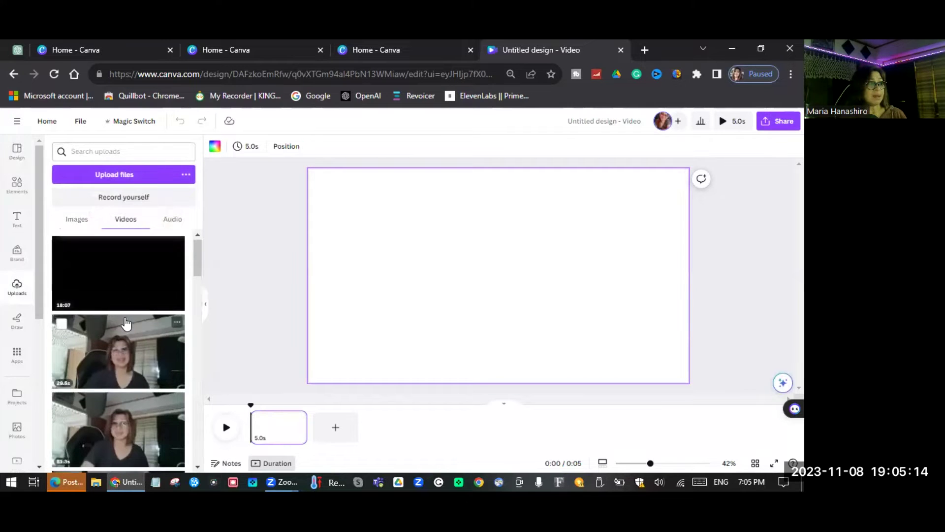
scroll(126, 323, down, 5)
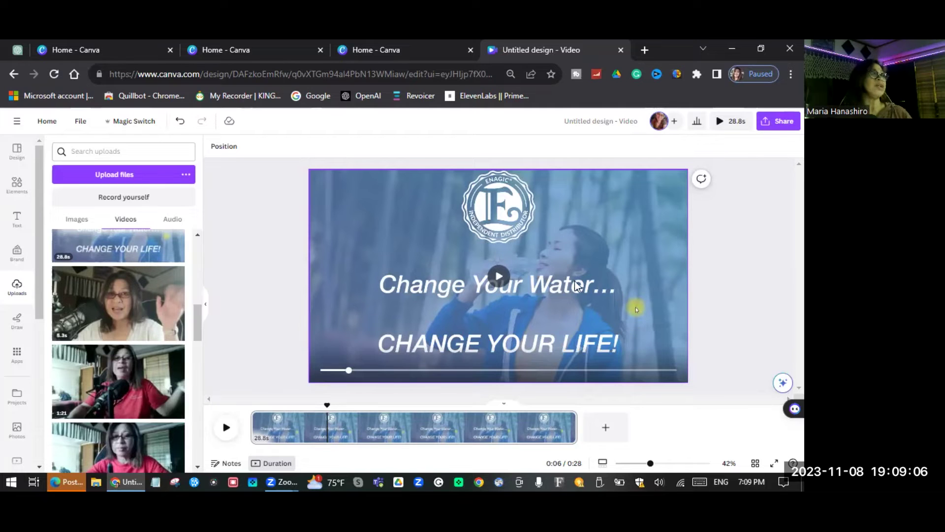
- Cover the page with a single-cell grid and fill it with the recently used 20.0 s stock video of a person drinking water
click(17, 187)
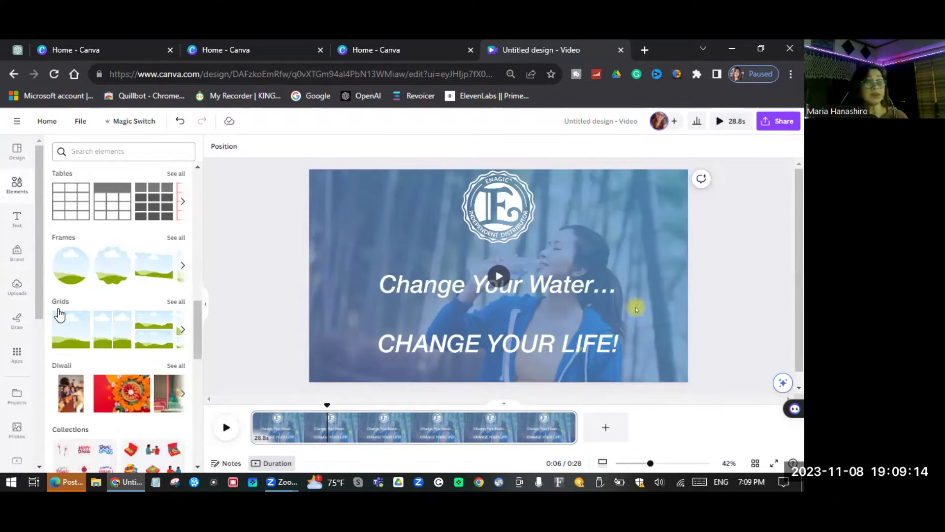
click(62, 332)
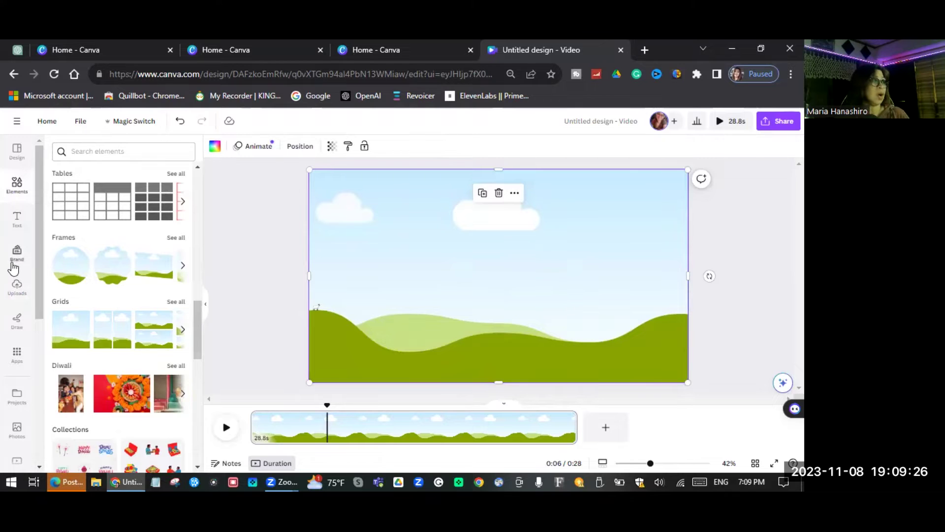
scroll(14, 268, down, 3)
scroll(13, 266, down, 3)
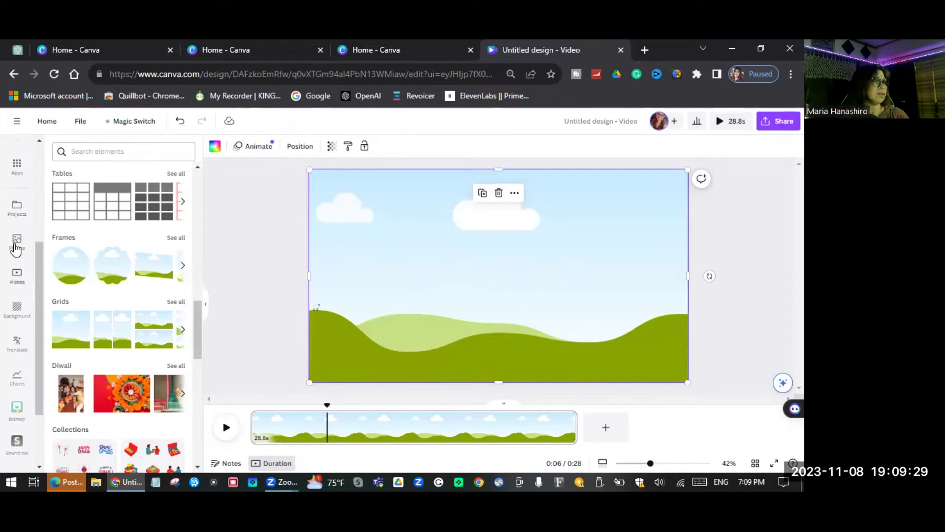
click(17, 276)
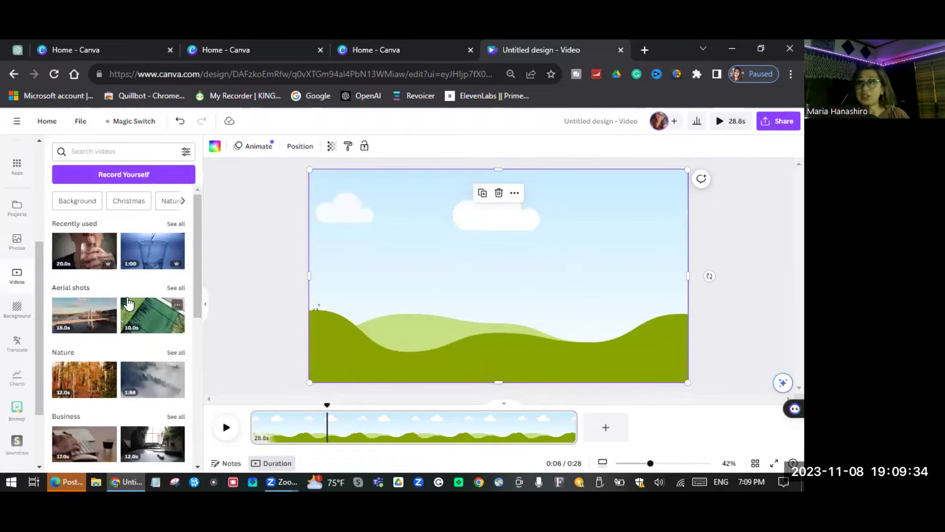
click(88, 264)
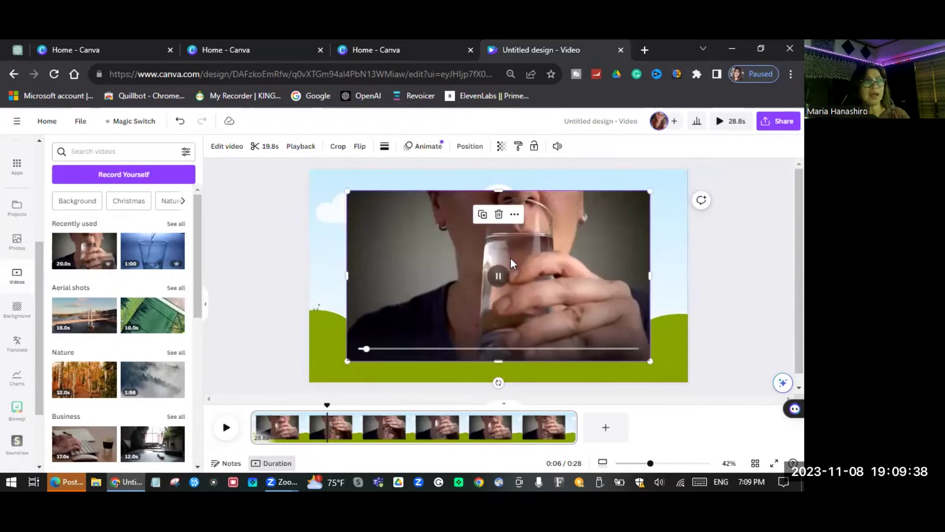
drag(485, 245, 477, 274)
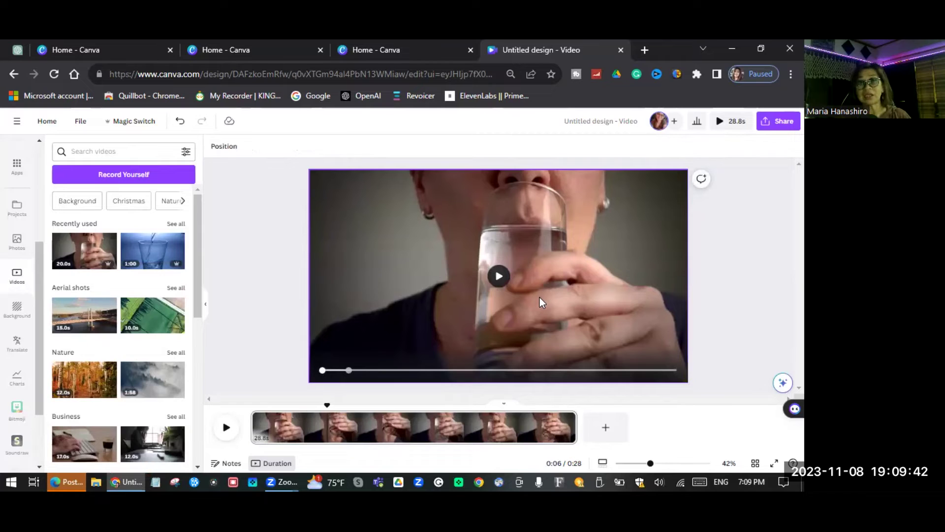
- Show the timing of the drinking-water grid video on the timeline
click(591, 246)
right_click(591, 246)
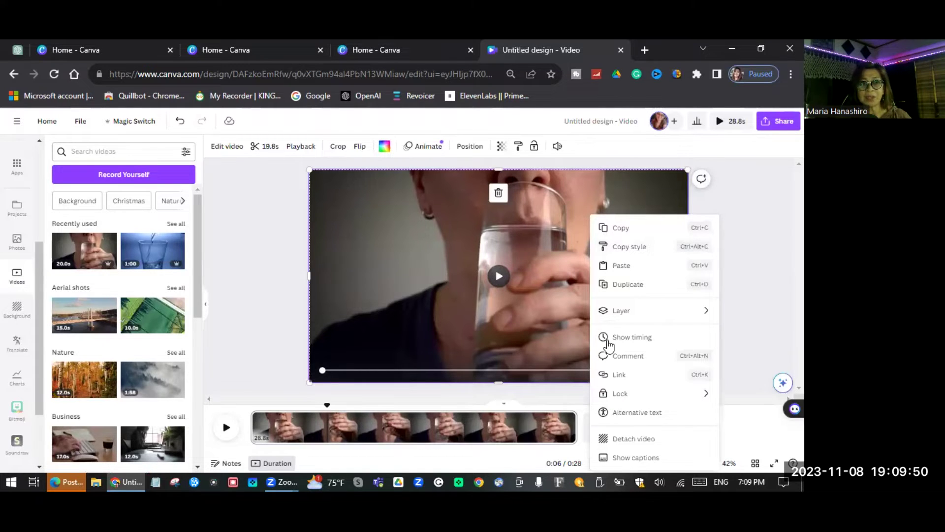
click(635, 339)
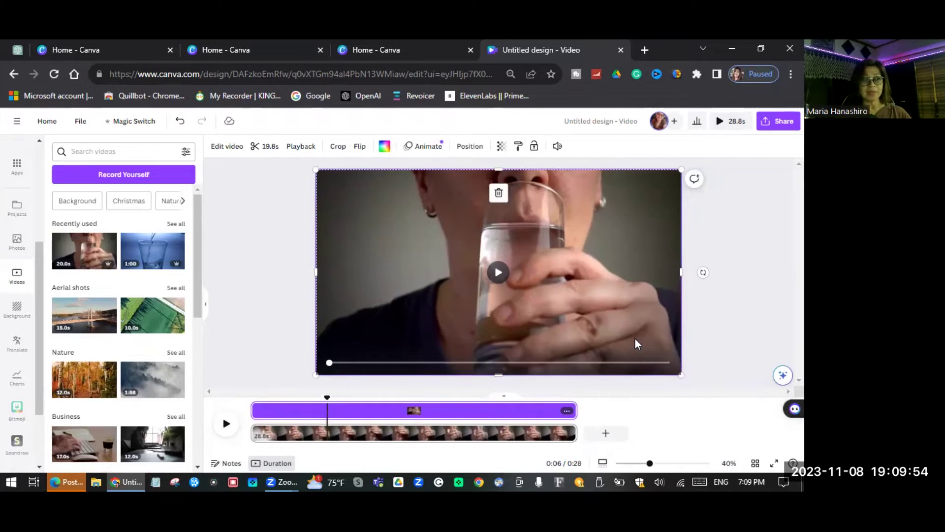
- Trim the end of the drinking-water clip so it lasts 2.0 s, and play back the design to check it
click(266, 150)
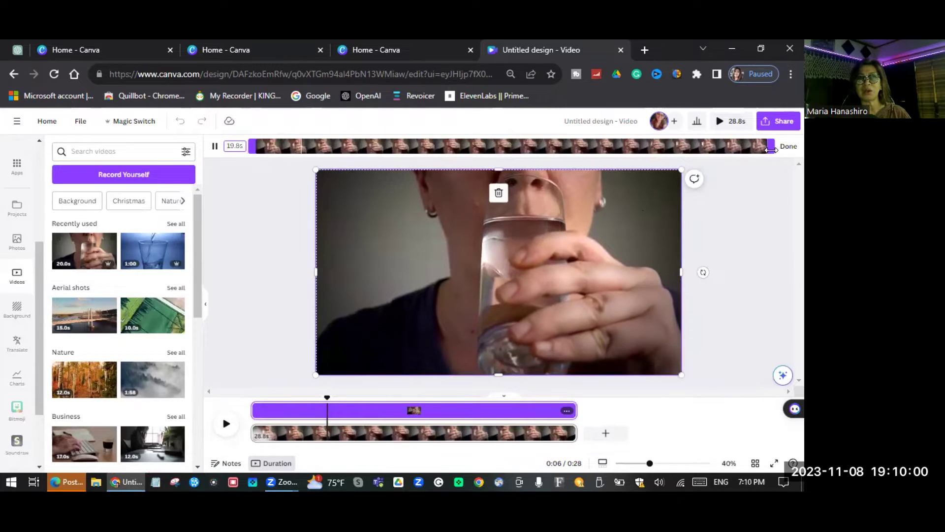
drag(771, 150, 299, 149)
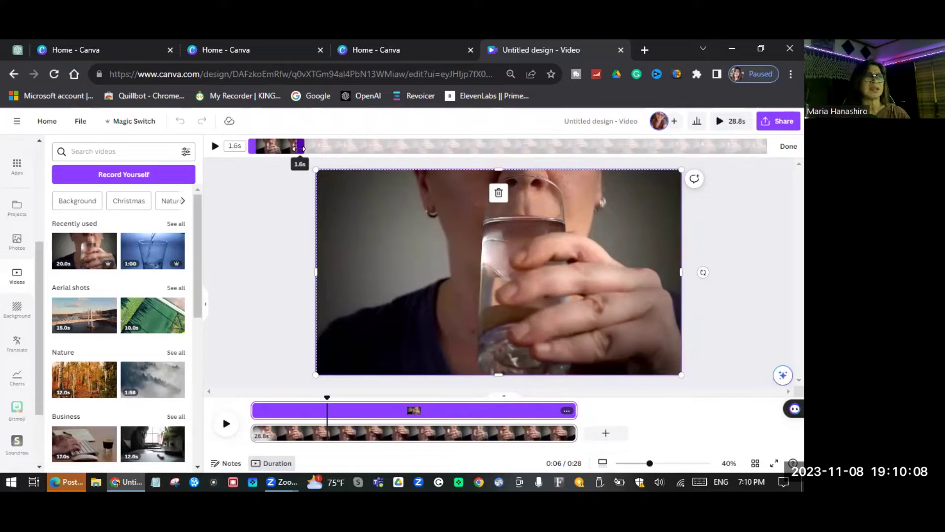
drag(299, 149, 308, 149)
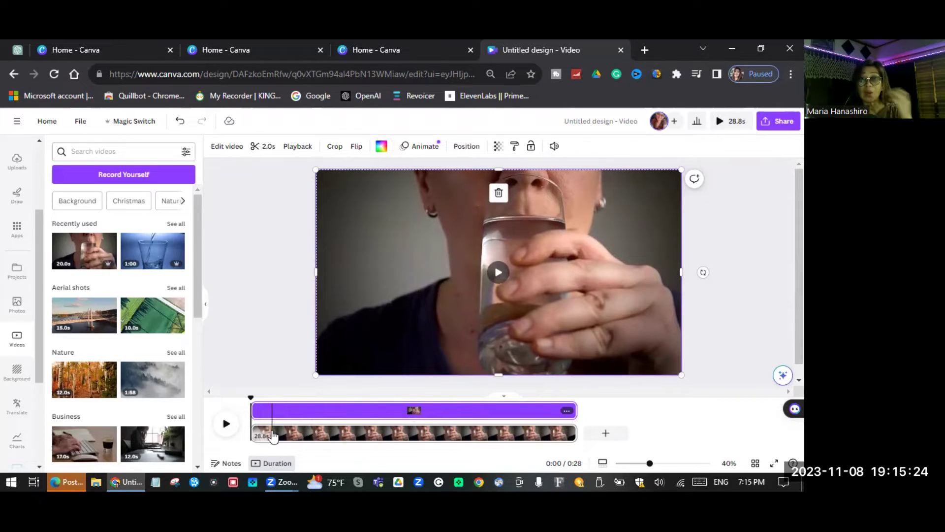
click(226, 425)
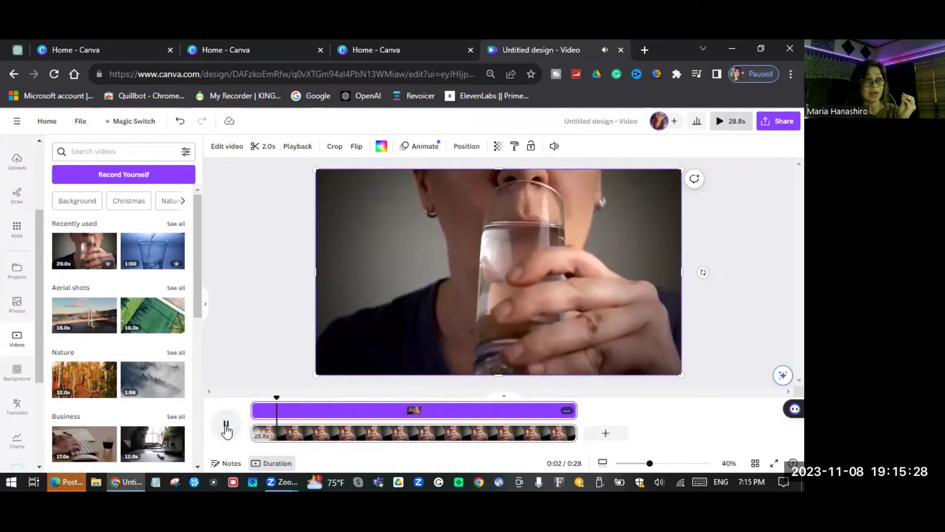
click(227, 426)
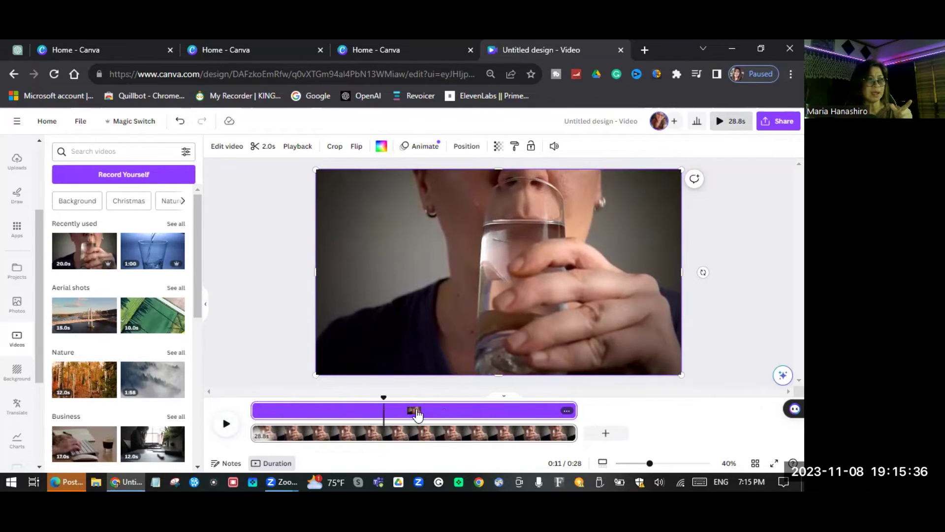
- Shorten the drinking-water clip's timing to 2.0 s, starting at about 0:01 on the timeline, and play back the overlay
drag(574, 410, 267, 416)
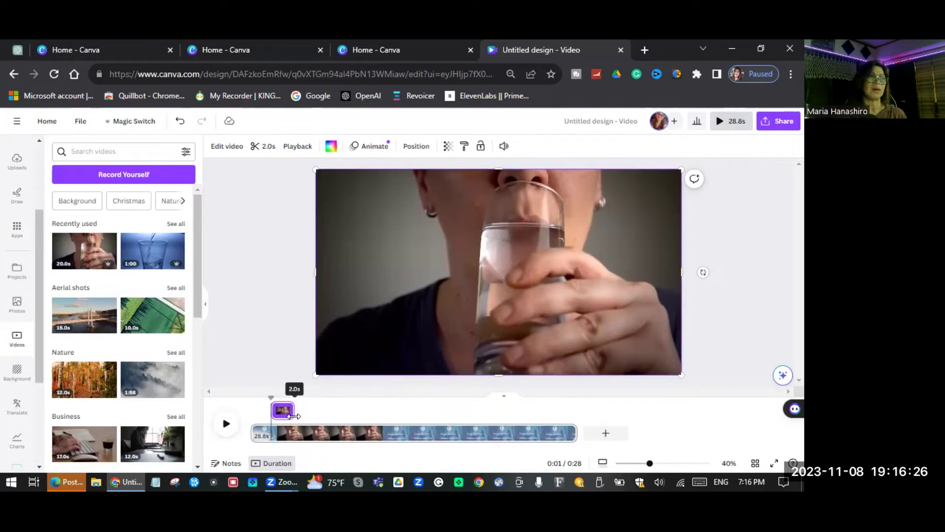
drag(283, 411, 283, 410)
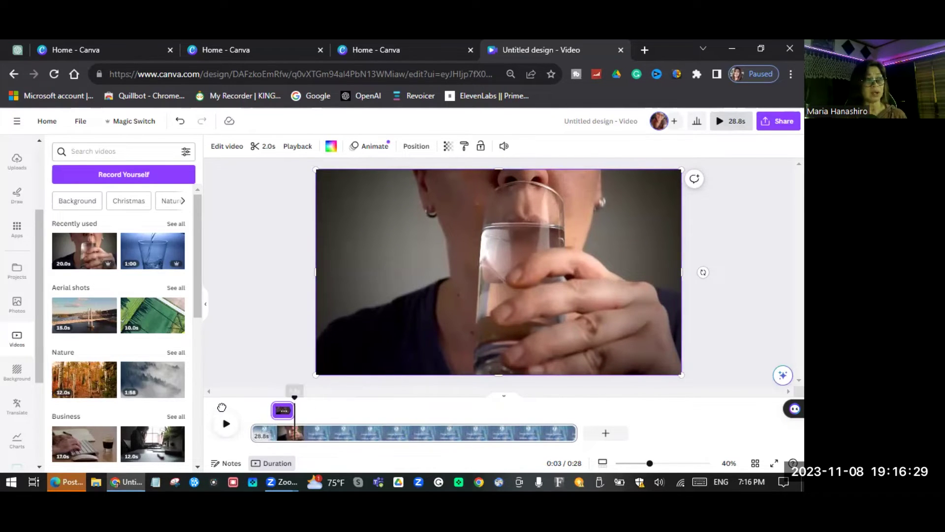
click(226, 425)
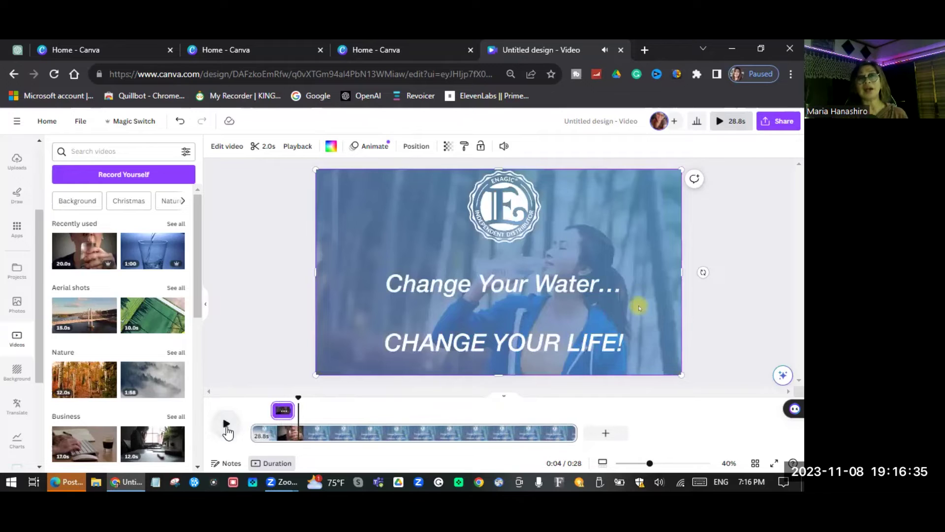
click(227, 424)
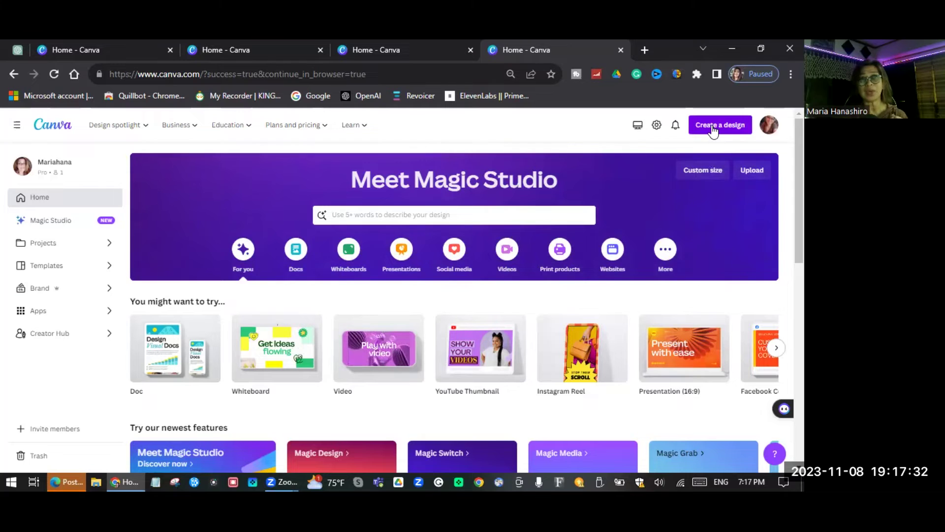
- Create another blank video design from the home page's design types
click(713, 128)
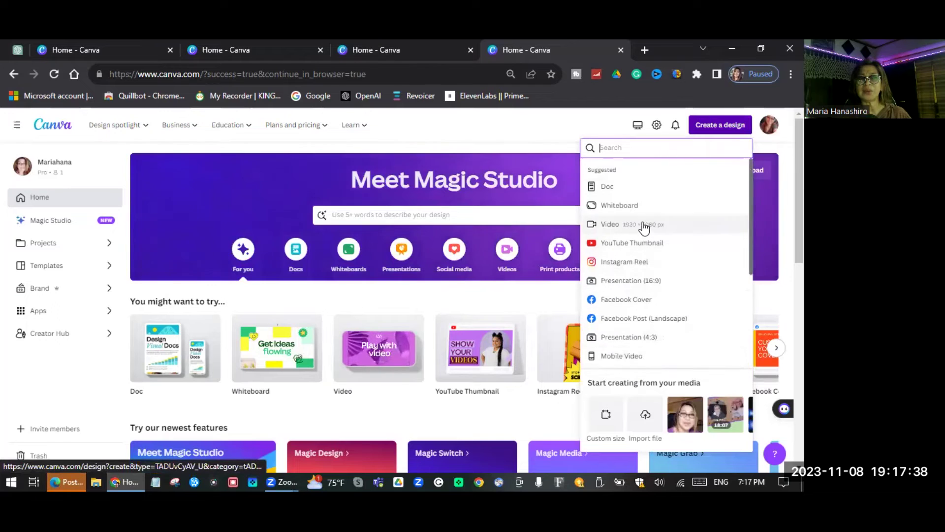
click(615, 226)
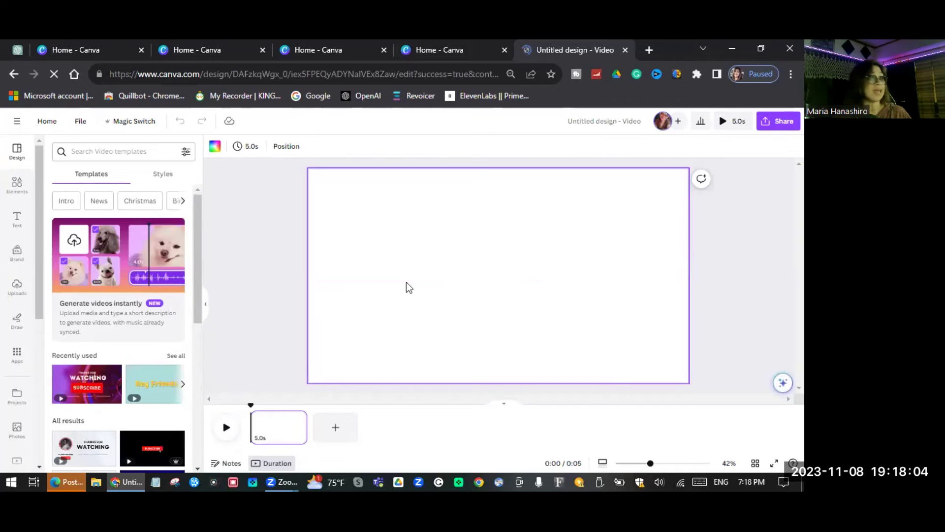
- Add the uploaded "Change Your Water... CHANGE YOUR LIFE!" video to the blank page and enlarge it to fill the page
click(12, 295)
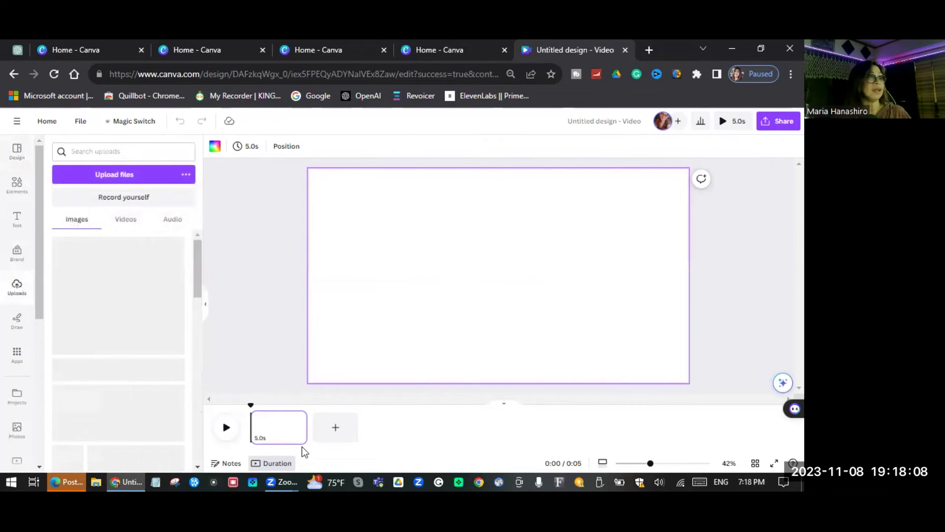
click(125, 218)
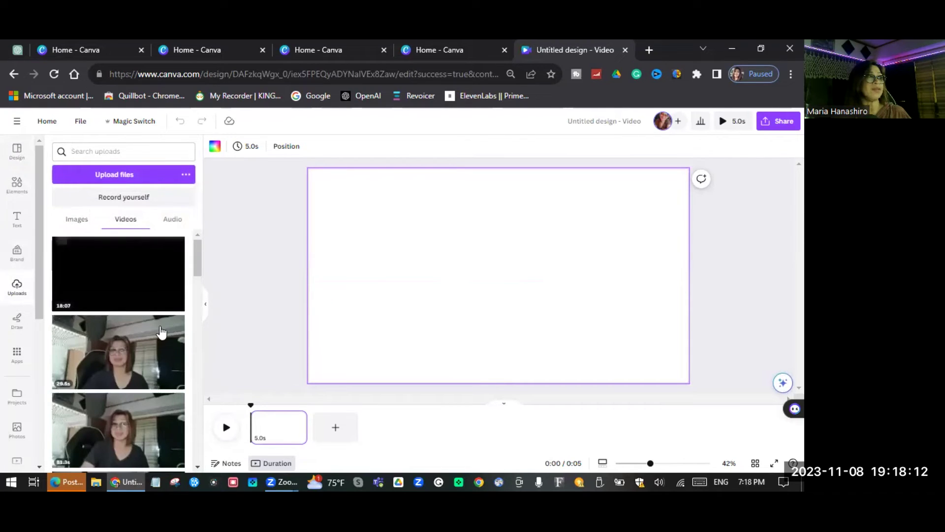
scroll(161, 329, down, 6)
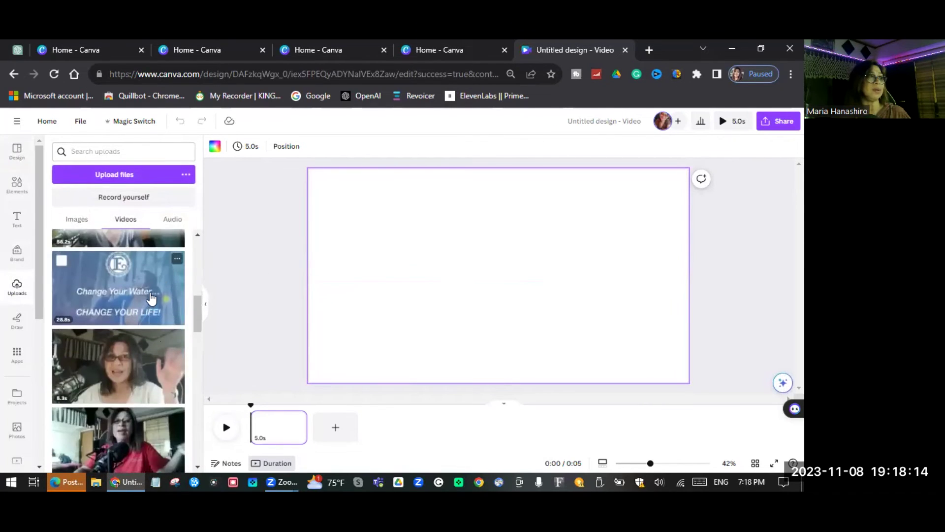
click(151, 299)
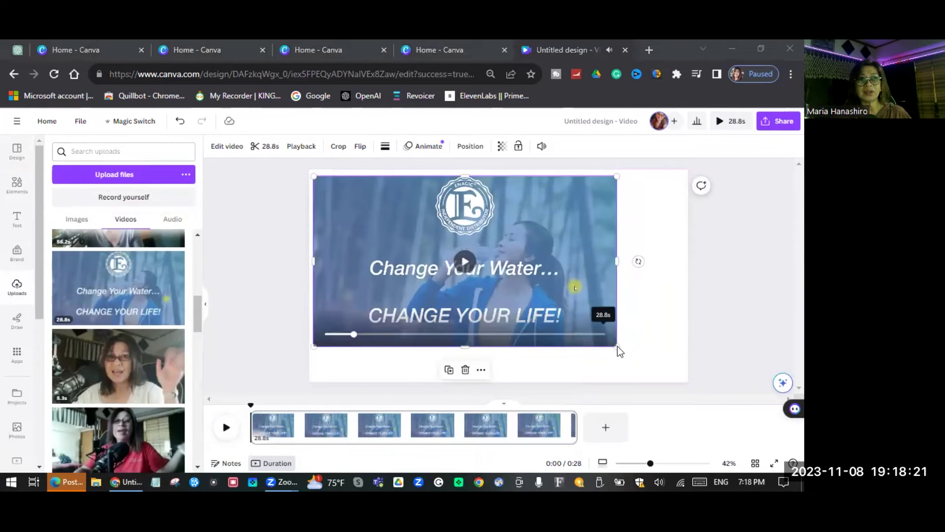
drag(618, 347, 675, 389)
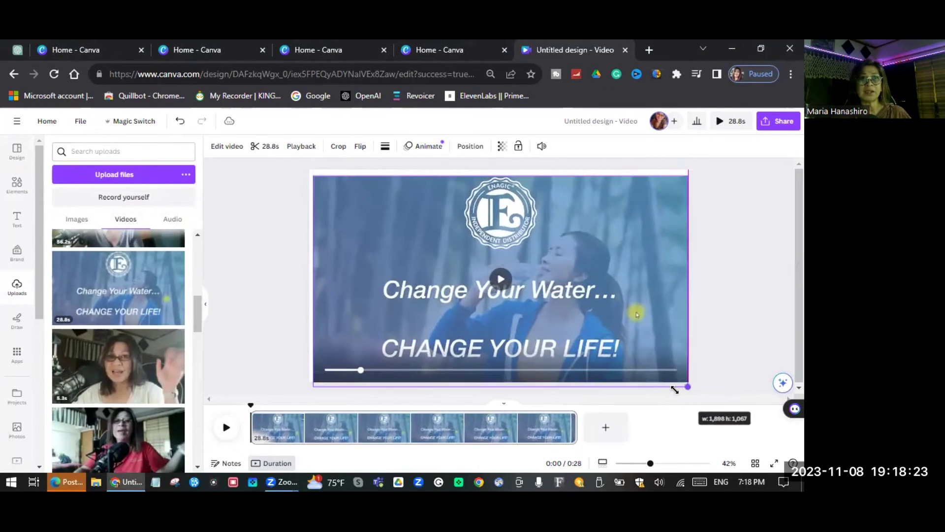
click(292, 178)
- Add a single-cell grid from the elements over the background video
click(17, 187)
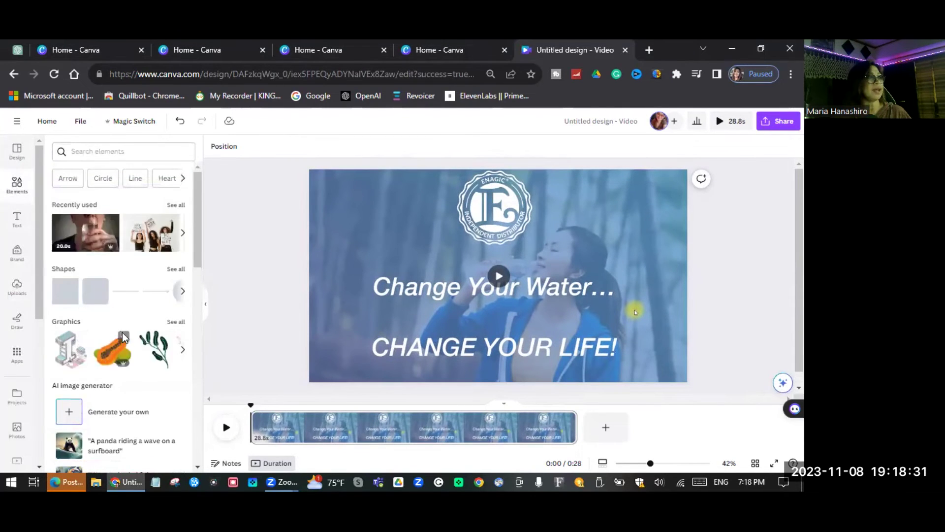
scroll(123, 339, down, 15)
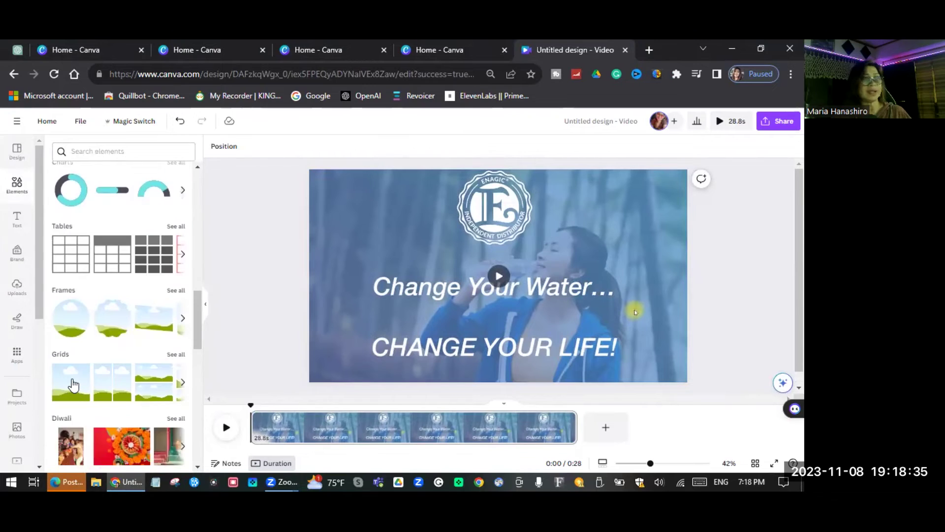
click(72, 384)
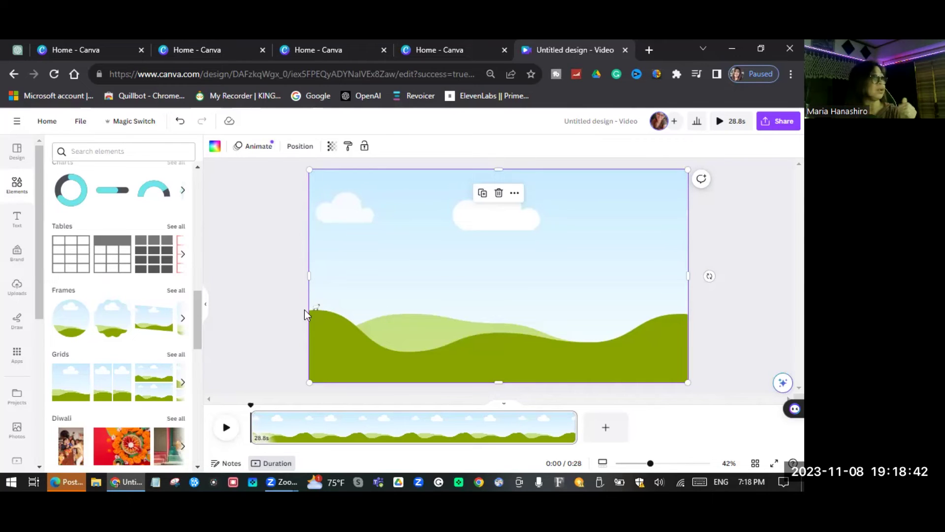
- Place the recently used stock video of water pouring into a glass inside the grid so it fills the page
scroll(17, 317, down, 3)
click(17, 311)
click(137, 253)
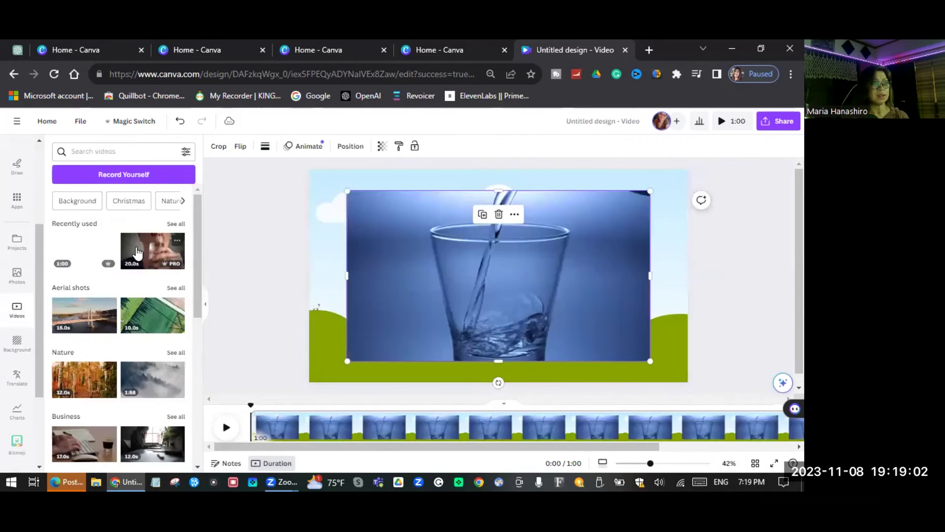
double_click(565, 297)
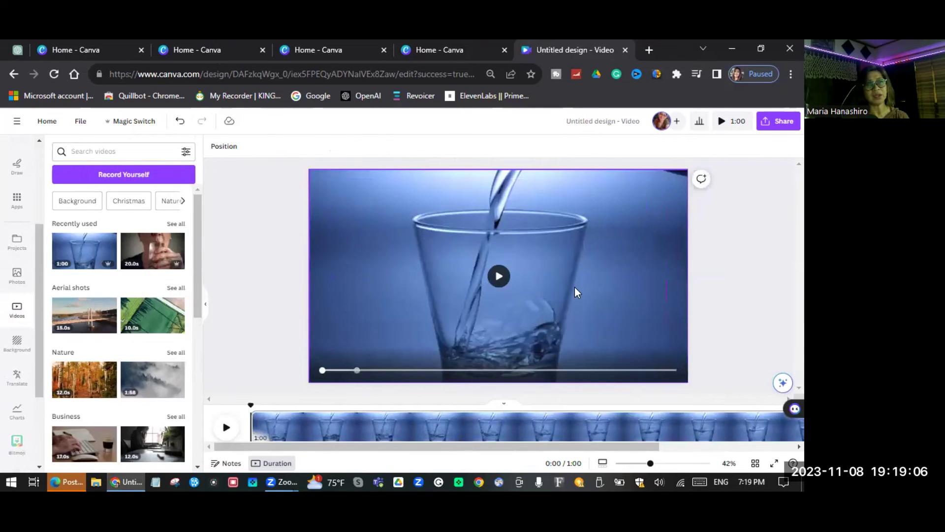
- Show the timing of the water-glass grid video on the timeline and trim the clip to 2.0 s
right_click(564, 285)
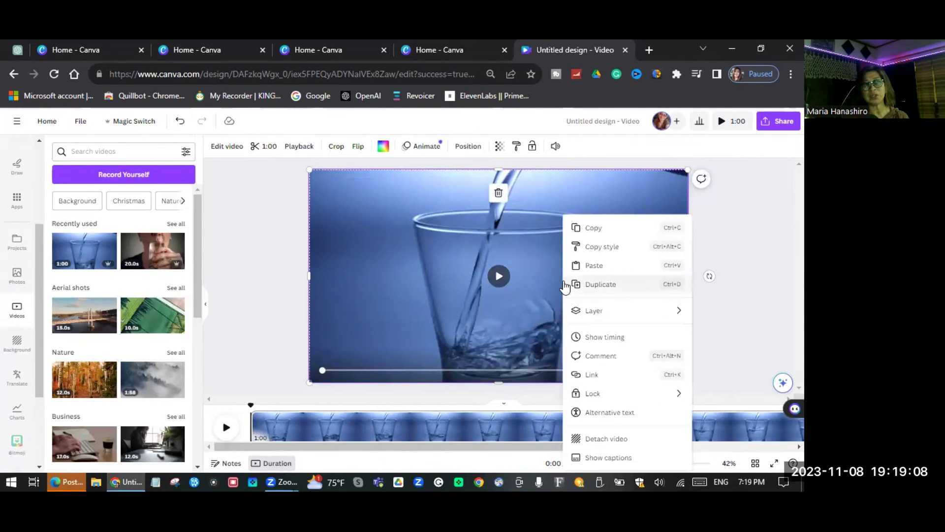
click(607, 338)
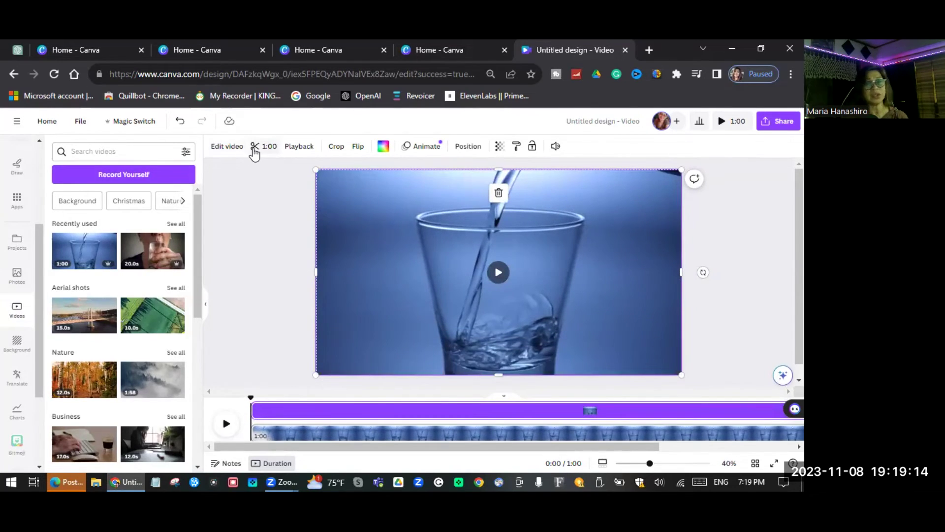
click(254, 148)
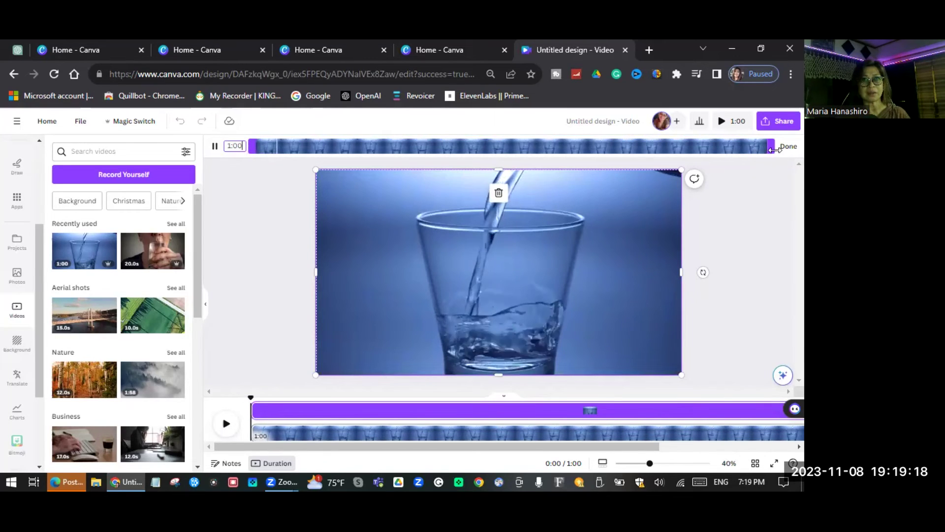
drag(771, 147, 275, 138)
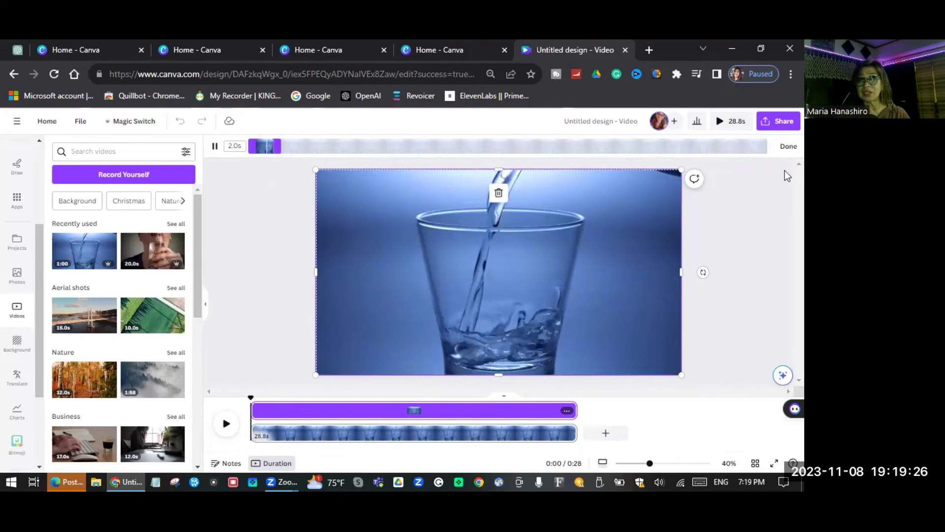
click(788, 146)
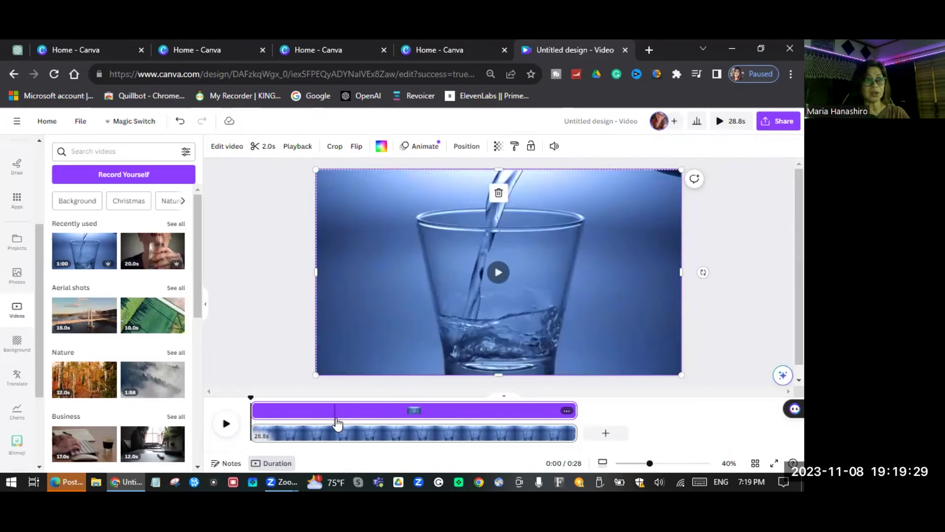
- Shorten the water-glass clip's timing to about 2 s, starting at about 0:02, and move the playhead back to check the overlay
click(450, 419)
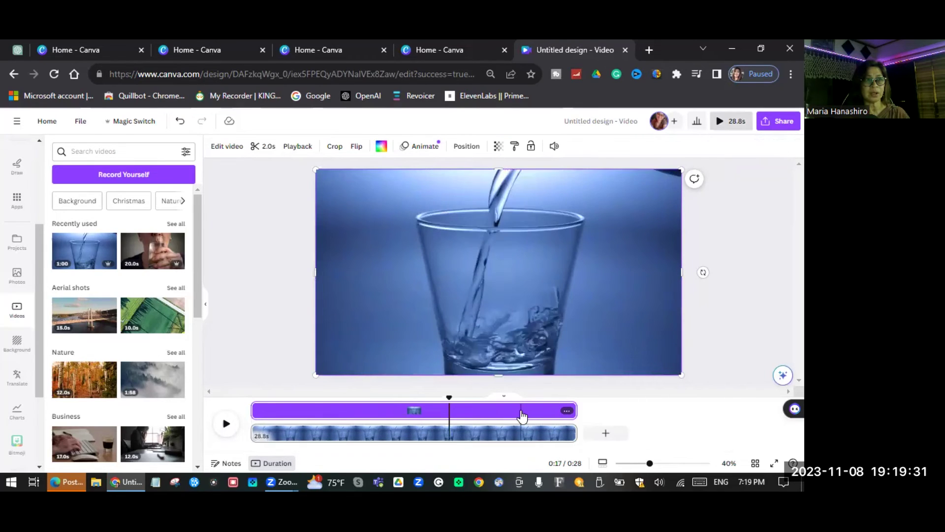
click(486, 412)
drag(551, 411, 305, 414)
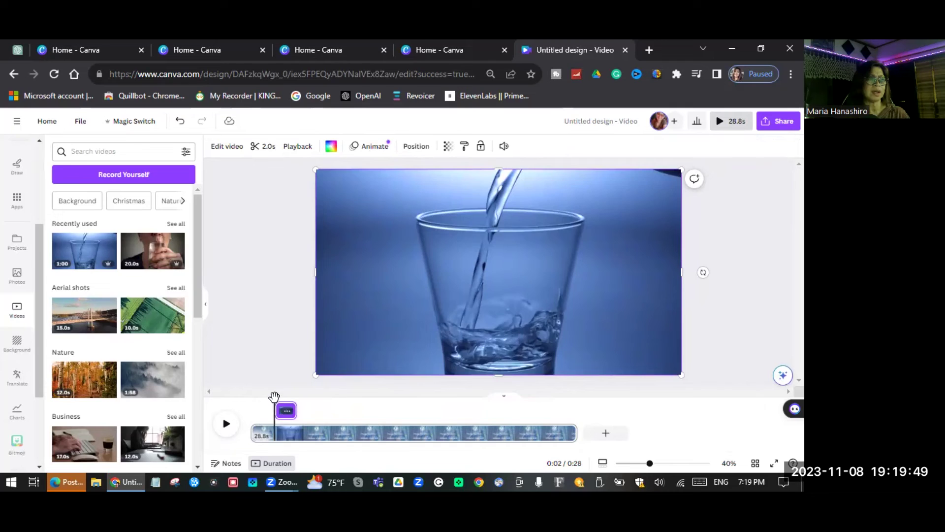
drag(274, 396, 237, 410)
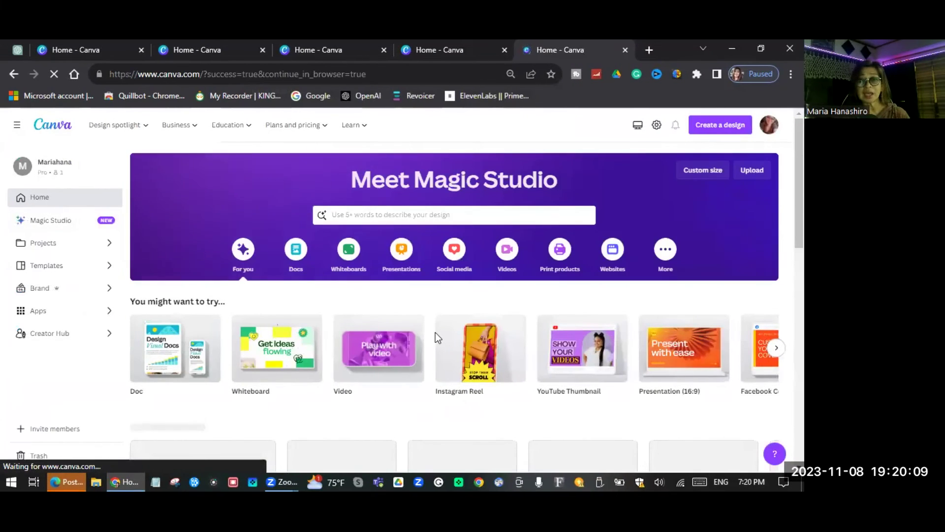
- Start creating a new design from the Canva home page
mouse_move(441, 331)
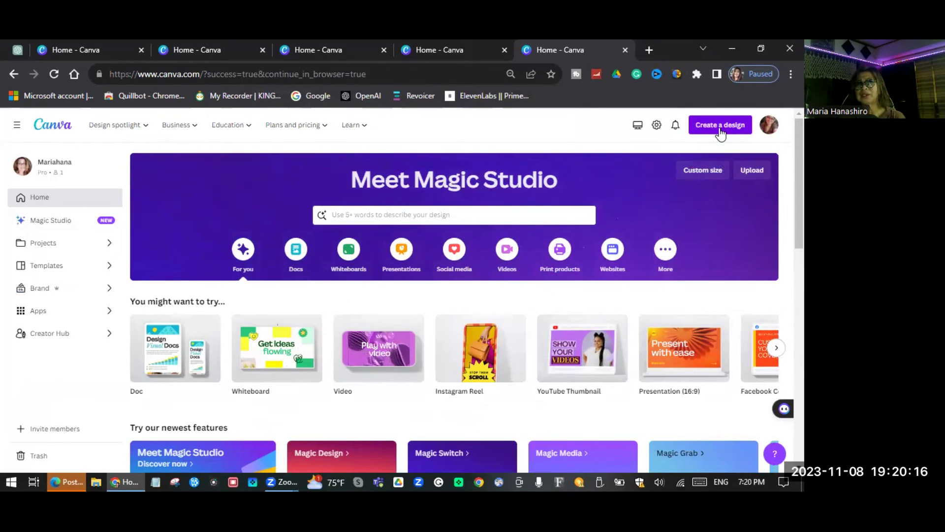
click(704, 172)
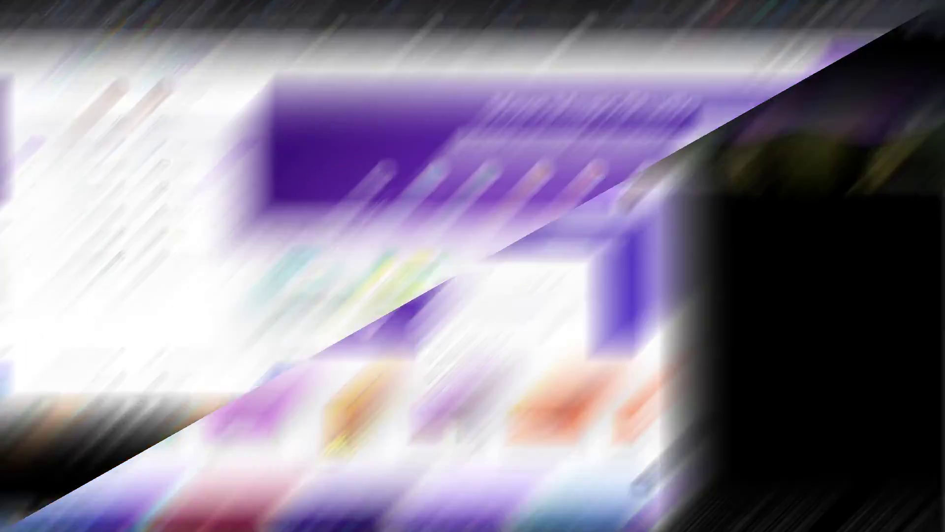